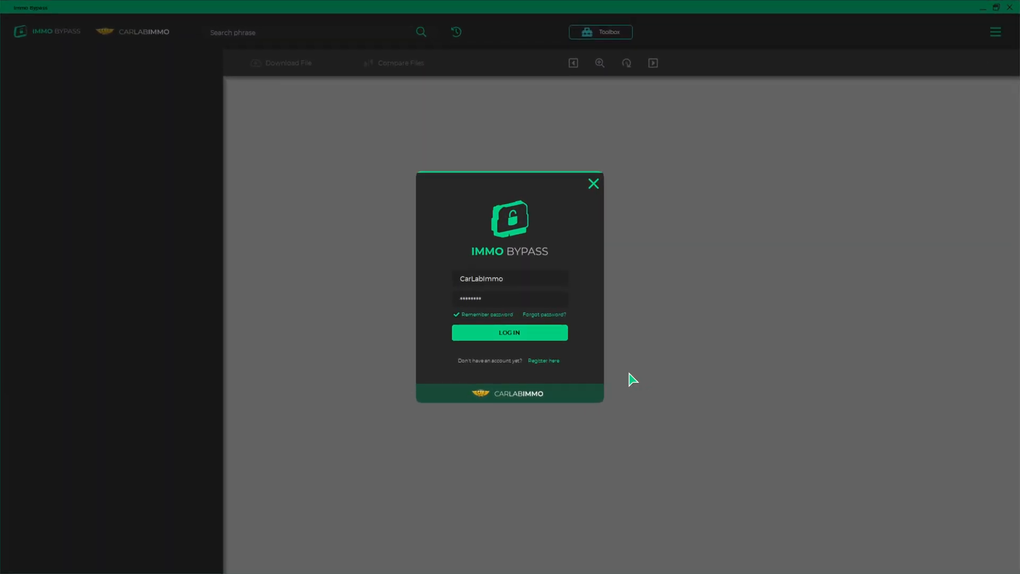
Log in to the Immo Bypass account
click(554, 337)
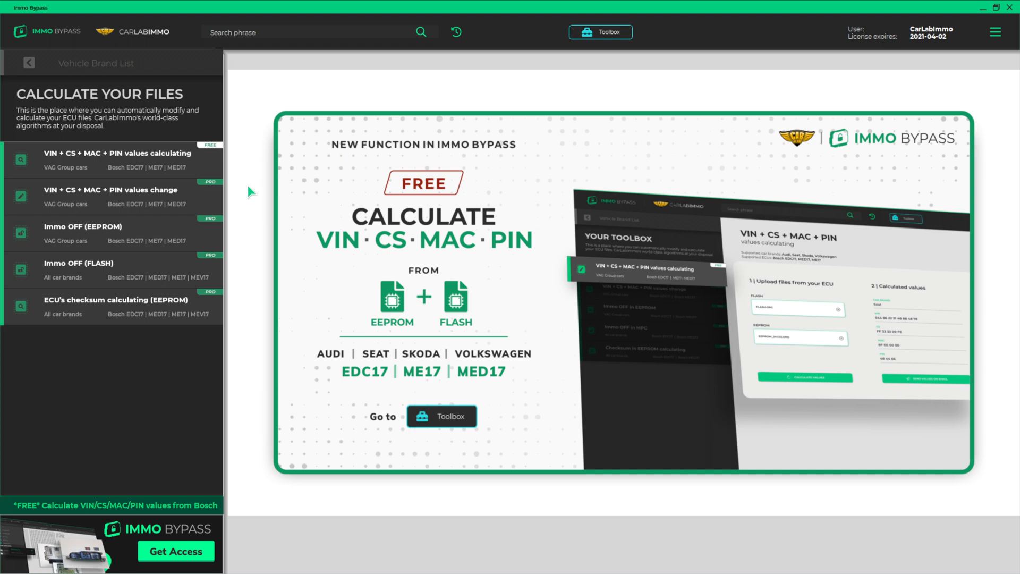
Upload FLASH [ORG].MPC as the flash file in the values change tool
click(212, 204)
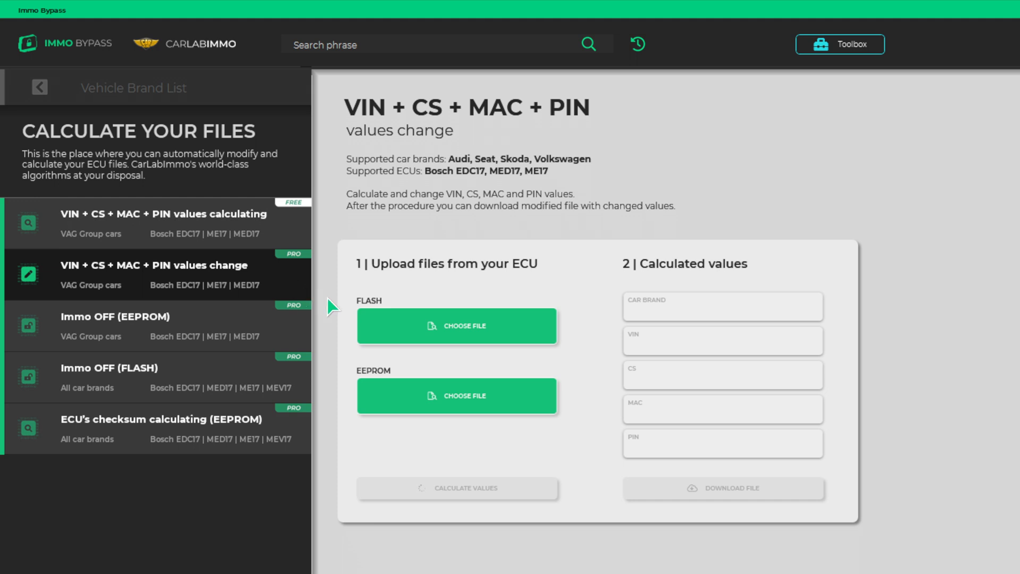
click(378, 333)
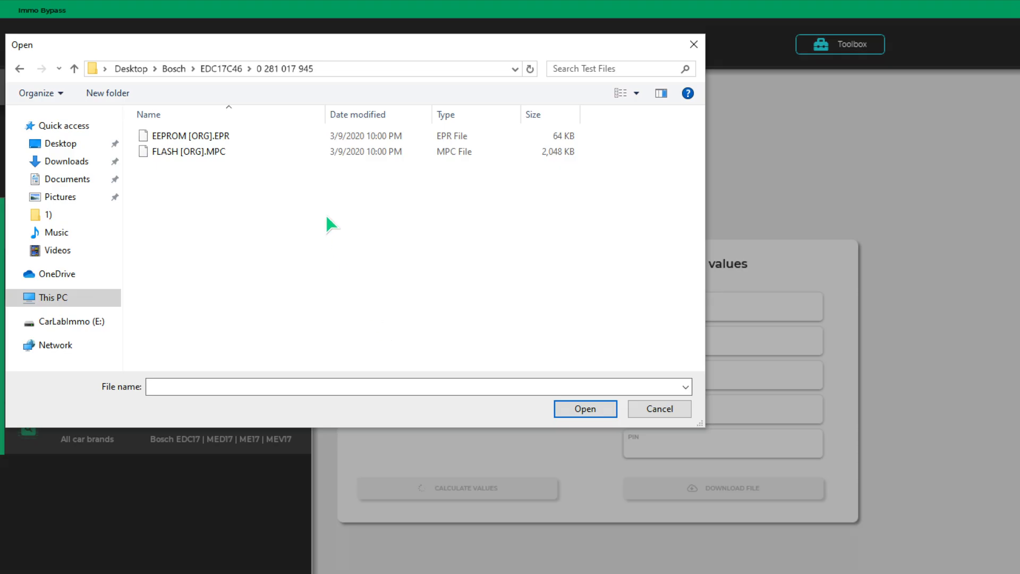
click(295, 150)
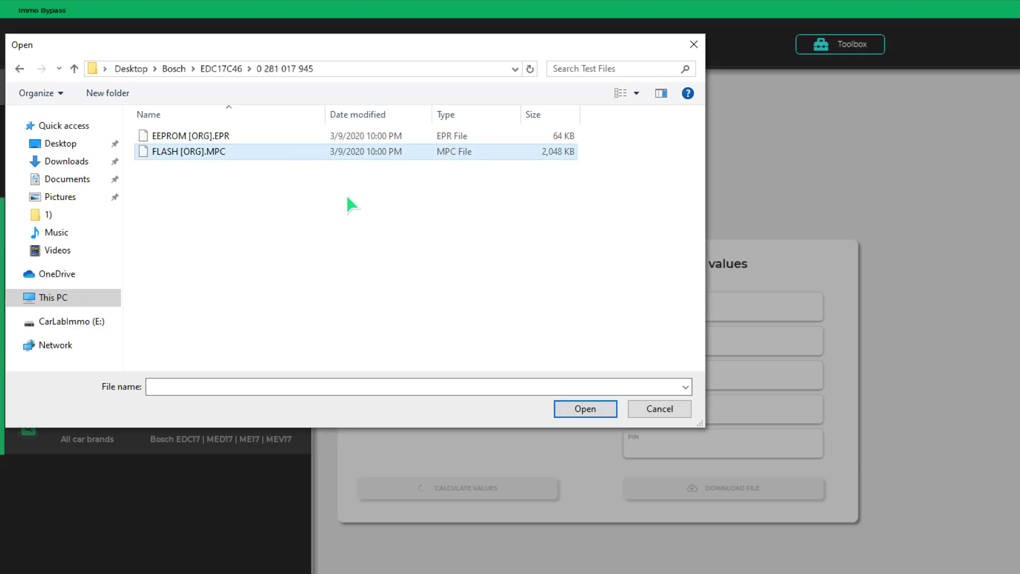
click(567, 408)
Upload EEPROM [ORG].EPR as the EEPROM file
click(538, 406)
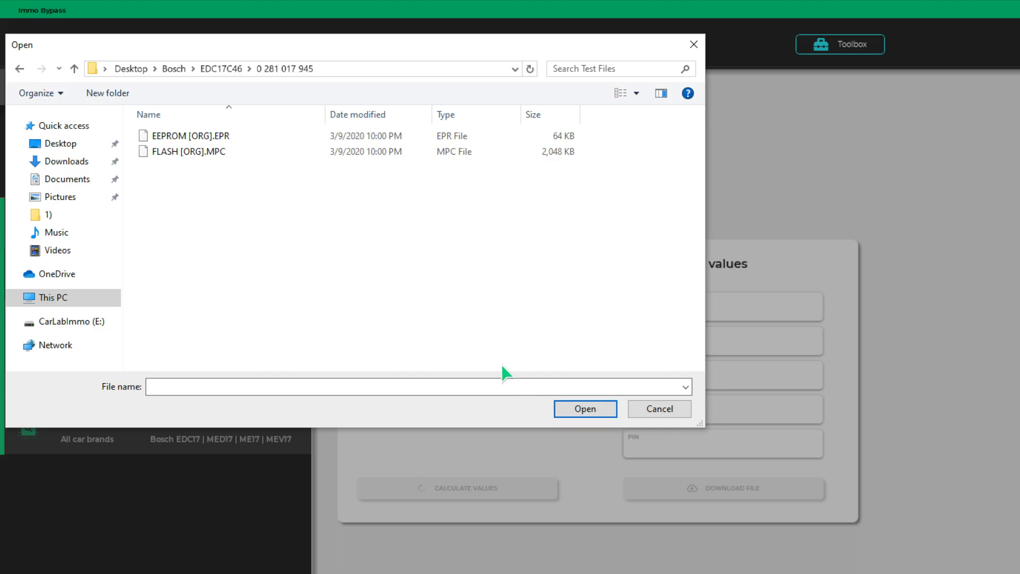
click(291, 137)
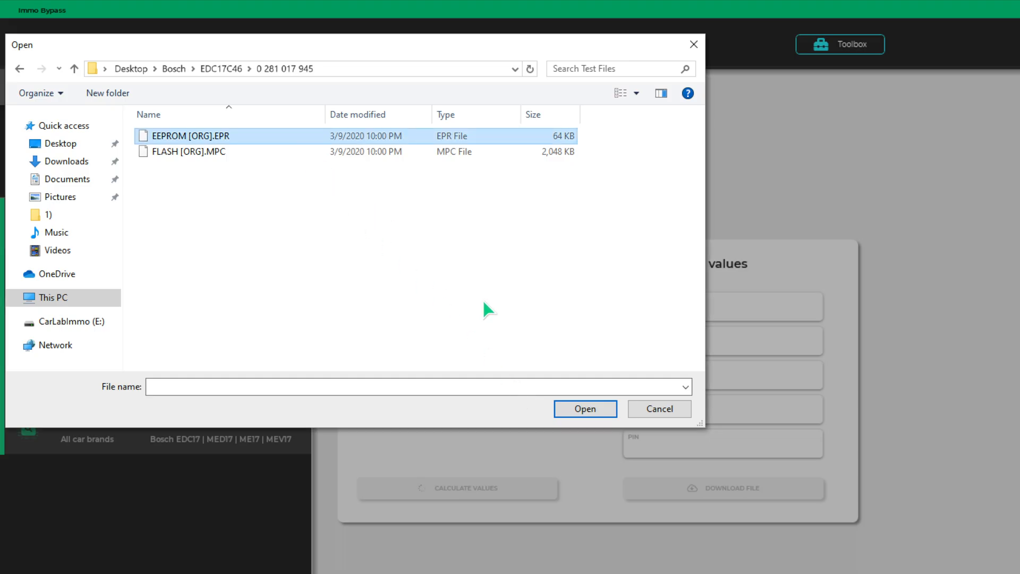
click(608, 410)
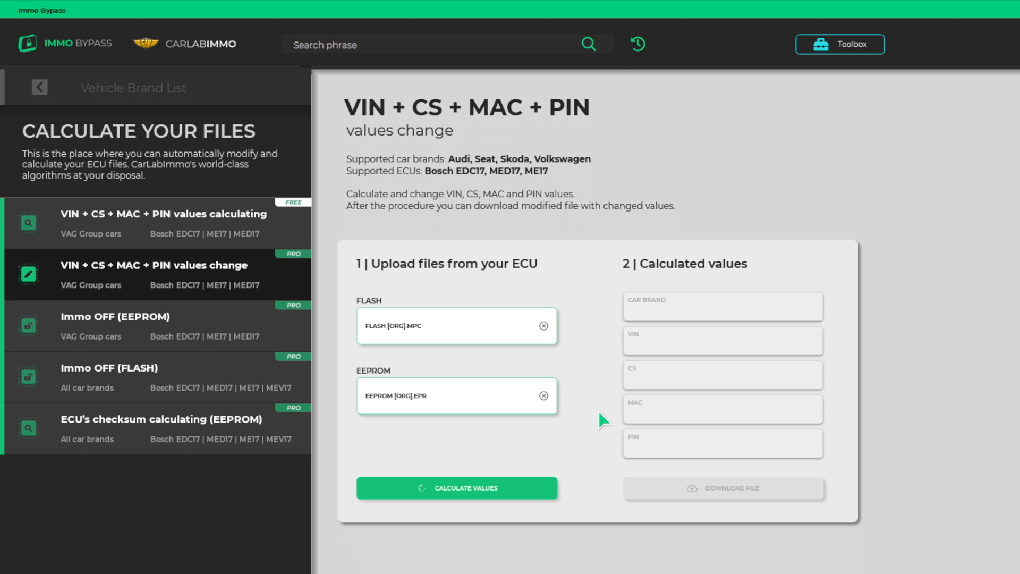
click(532, 500)
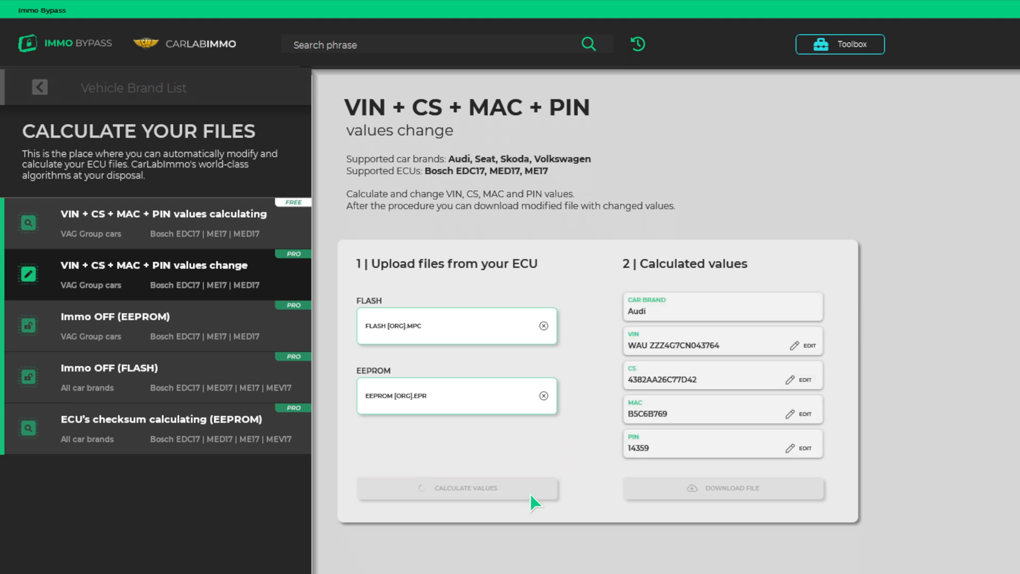
click(799, 445)
key(BackSpace)
key(BackSpace)
key(BackSpace)
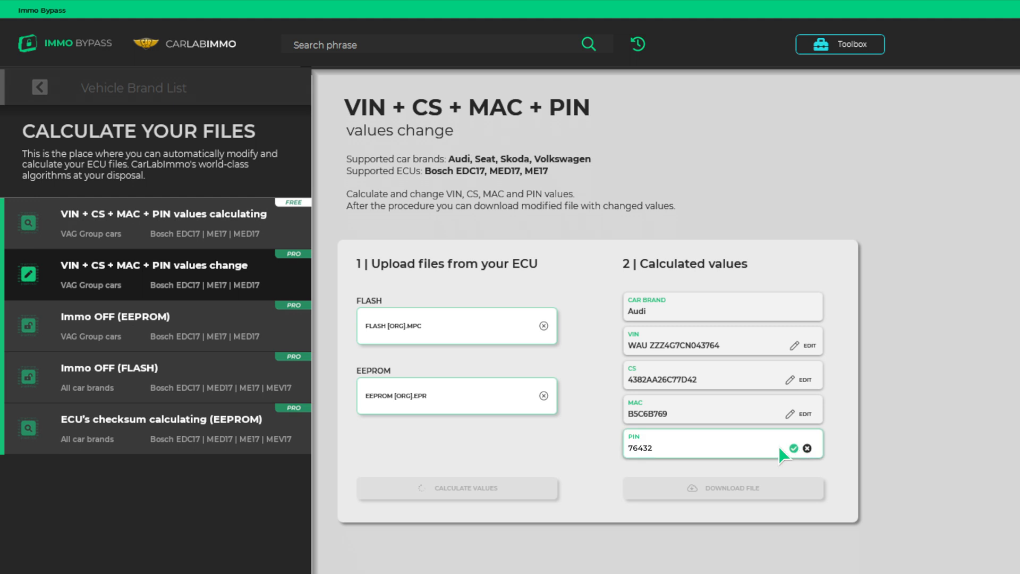
click(794, 449)
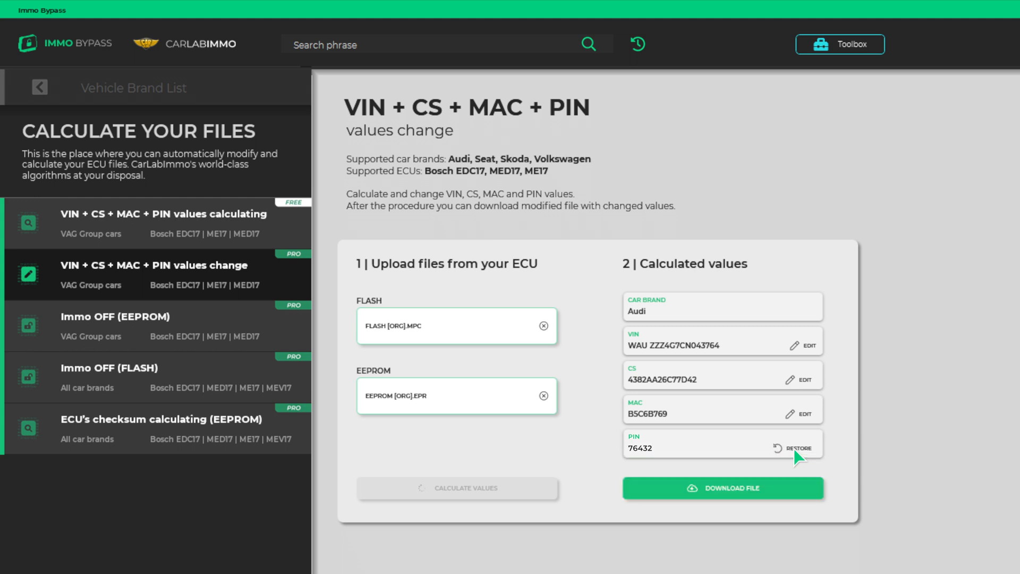
Download the modified file and save it as 'Changed values'
click(788, 490)
text(Changed values)
click(614, 438)
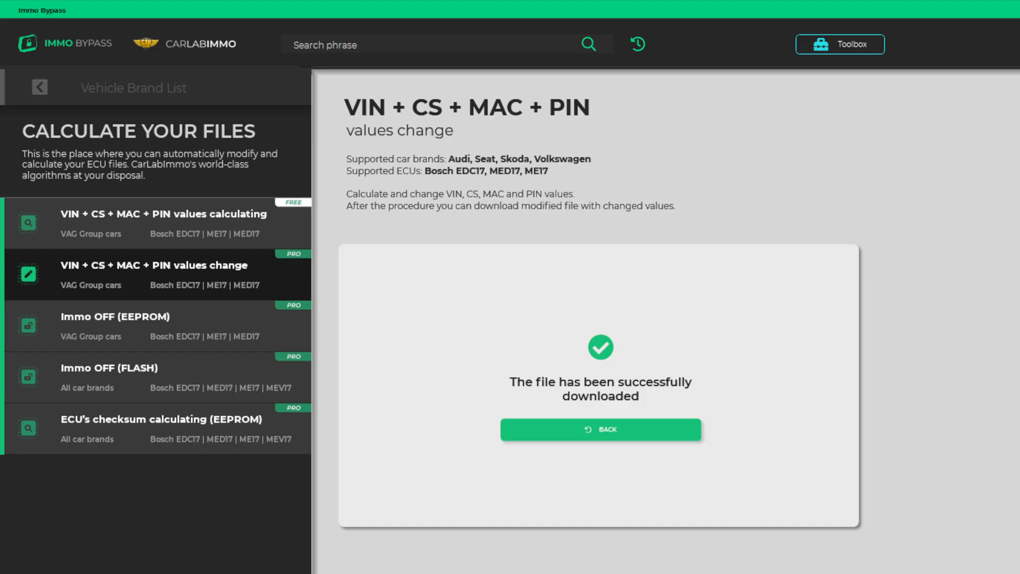